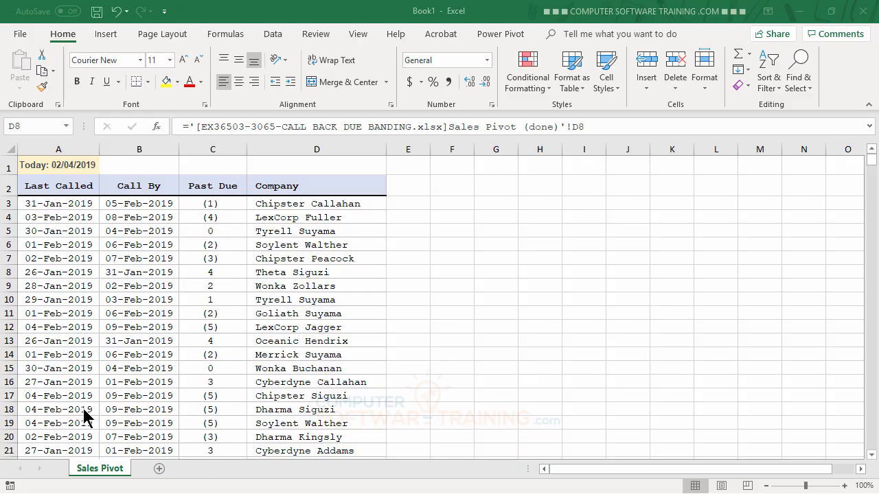
key("F2")
type("=")
left_click(132, 203)
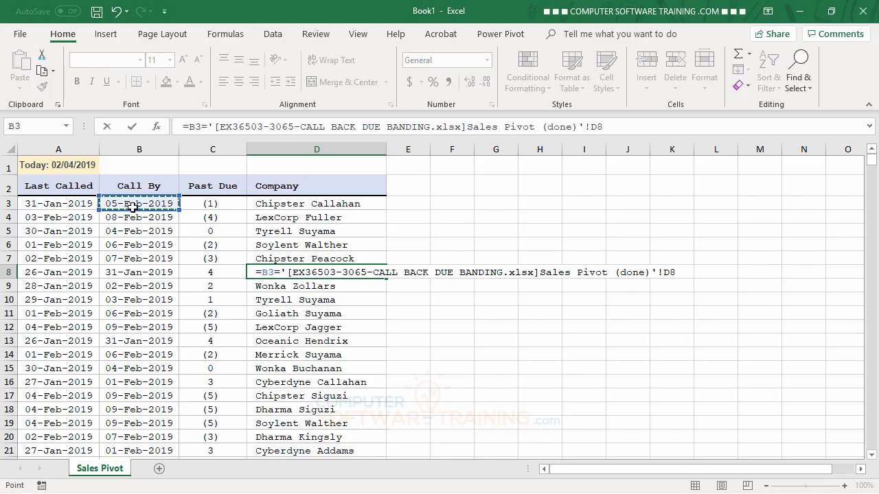
key("Escape")
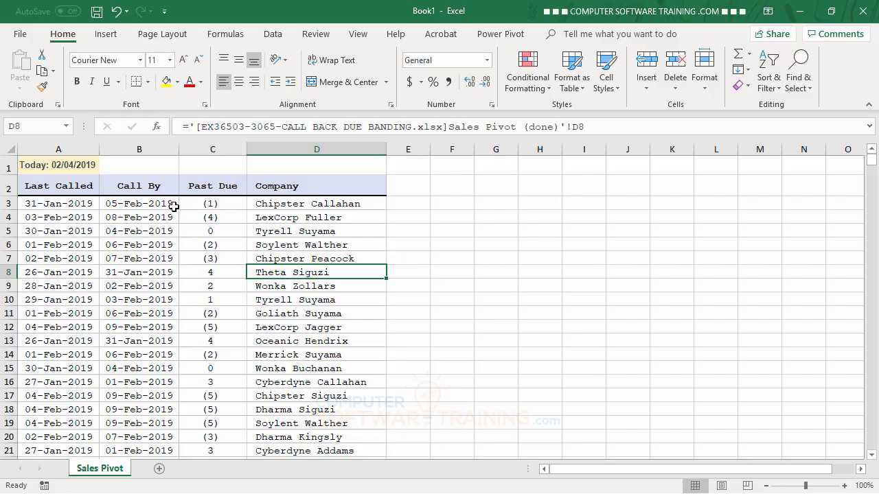
left_click(155, 205)
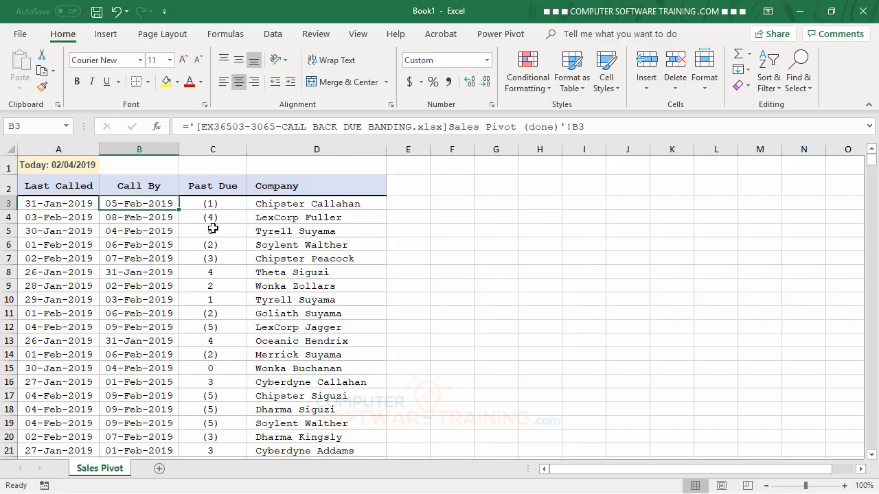
left_click(482, 204)
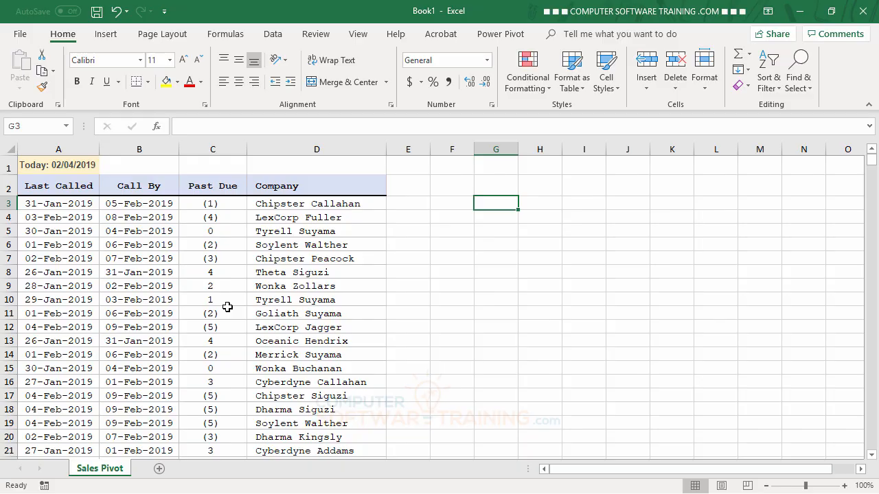
key("alt+Tab")
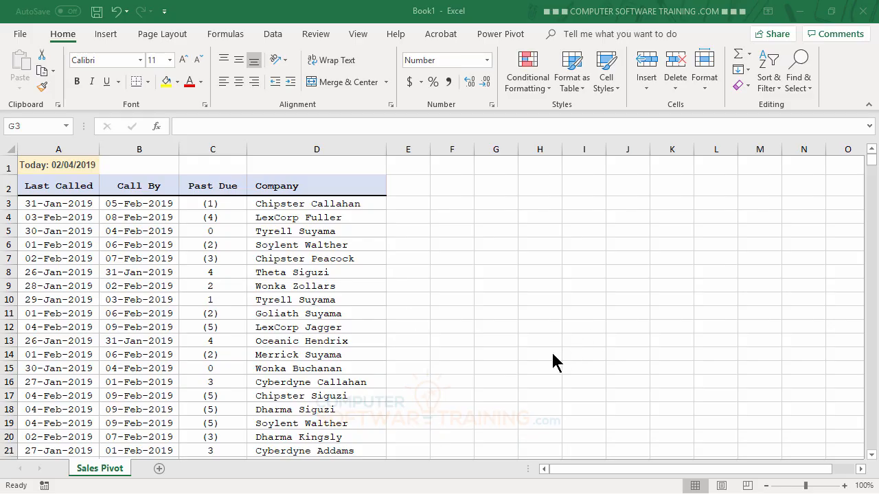
key("alt+Tab")
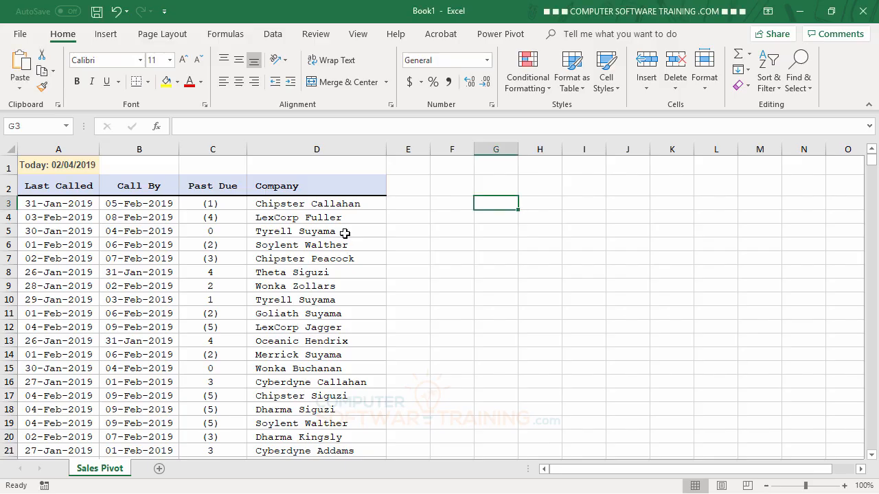
Select all data rows below the headers, from A3 across to column D and down to row 75002.
left_click(33, 203)
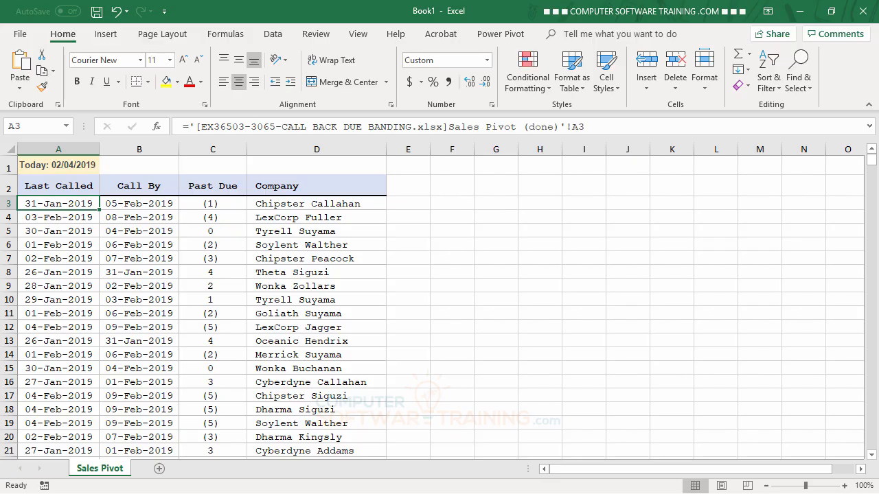
key("ctrl+shift+Right")
key("ctrl+shift+Down")
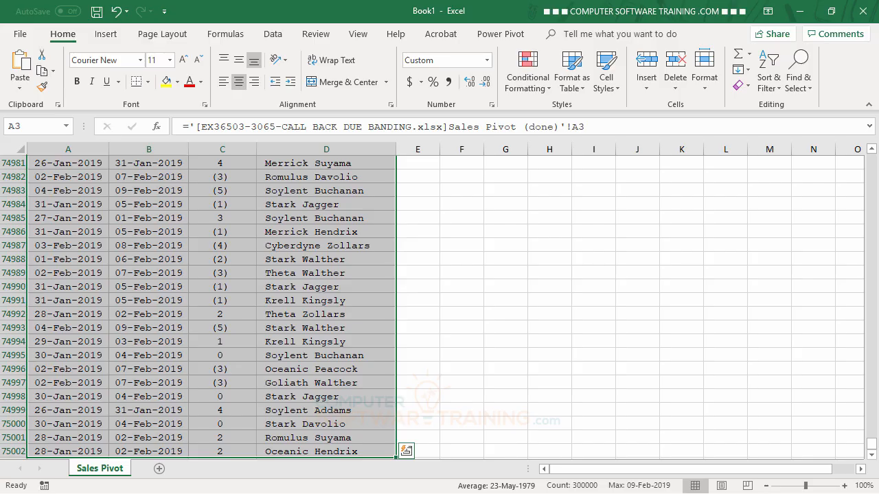
left_click_drag(872, 443, 871, 163)
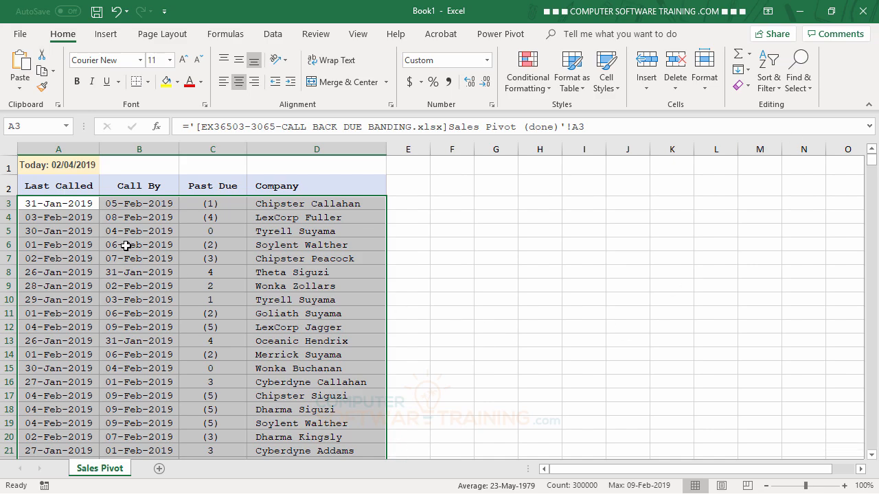
Create a formula-based conditional formatting rule for the selected rows with the formula =$B3=TODAY().
left_click(533, 91)
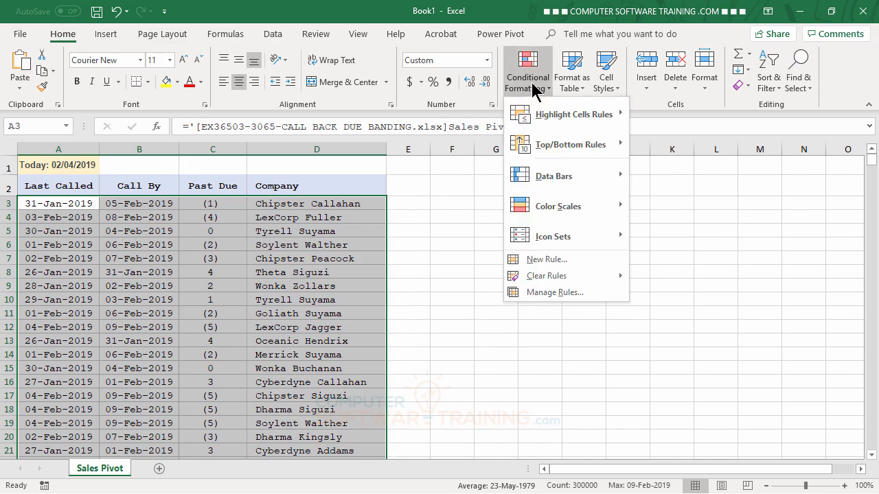
left_click(531, 261)
left_click(545, 158)
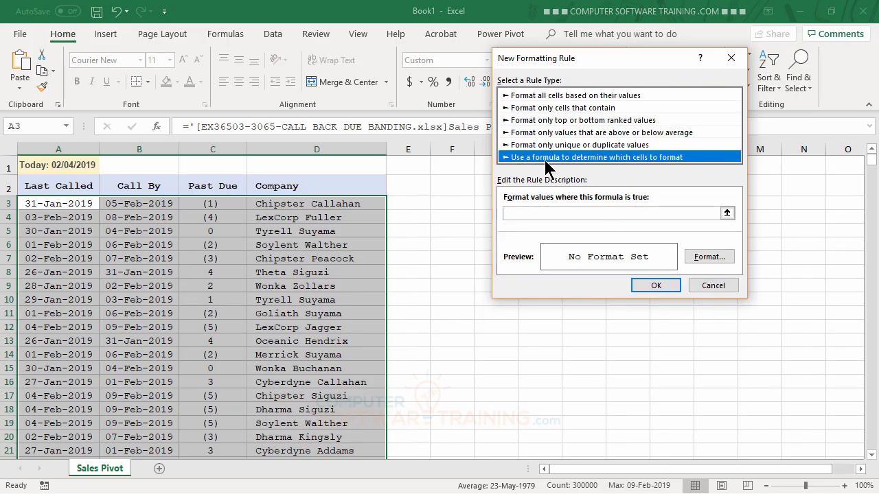
left_click(524, 214)
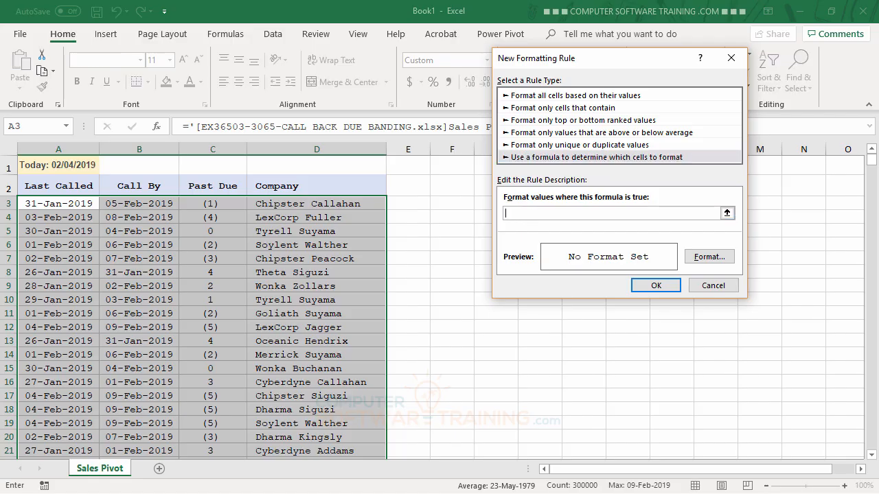
type("=$B3")
type("=TODAY()")
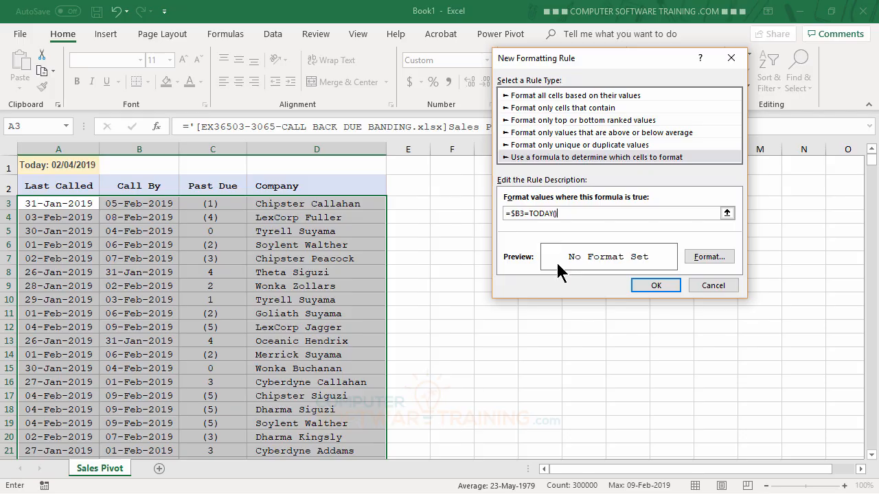
Give the =$B3=TODAY() rule a light green fill and apply it to the selection.
left_click(710, 257)
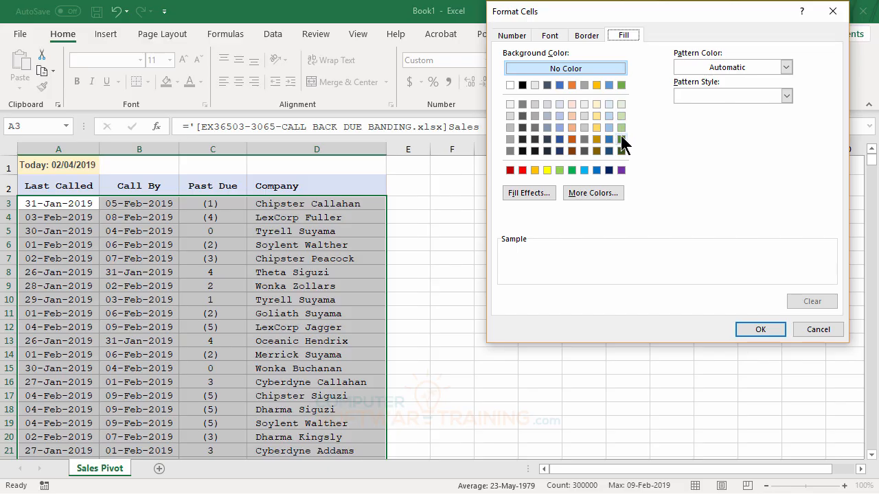
left_click(621, 116)
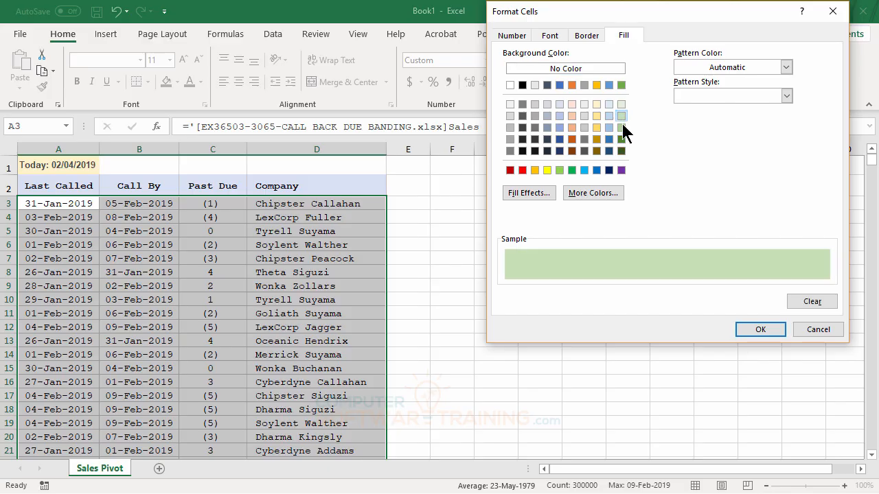
left_click(754, 330)
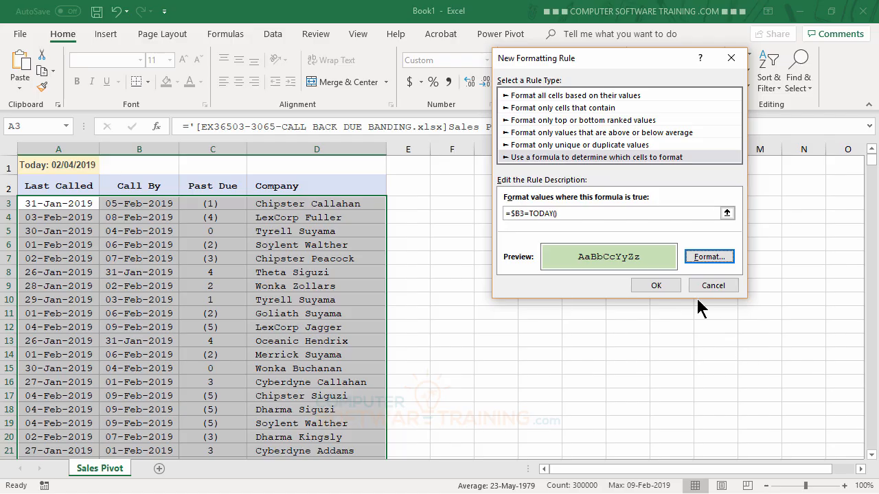
left_click(658, 287)
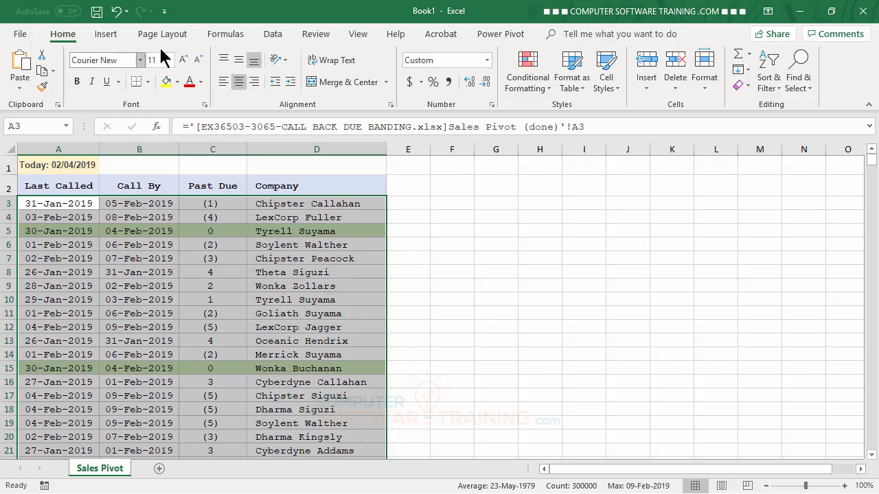
Add a second formula-based formatting rule to the selected rows with the formula =AND($C3>=-3,$C3<1).
left_click(526, 86)
left_click(541, 259)
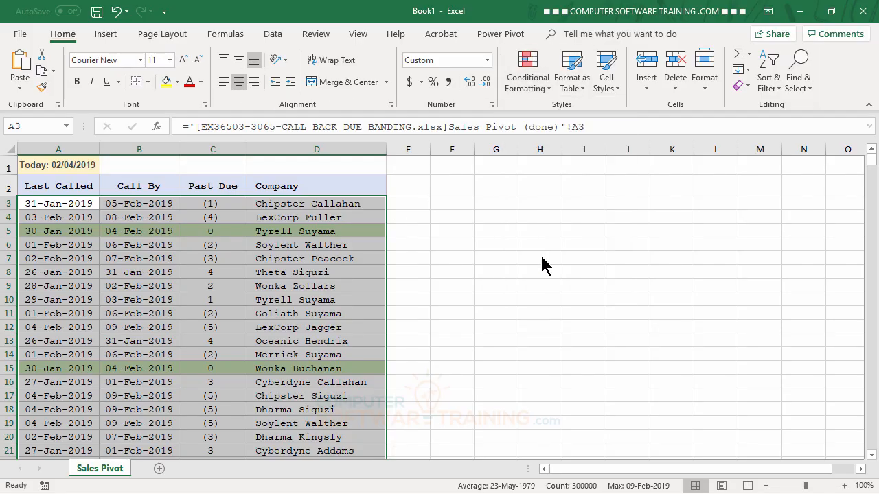
left_click(522, 143)
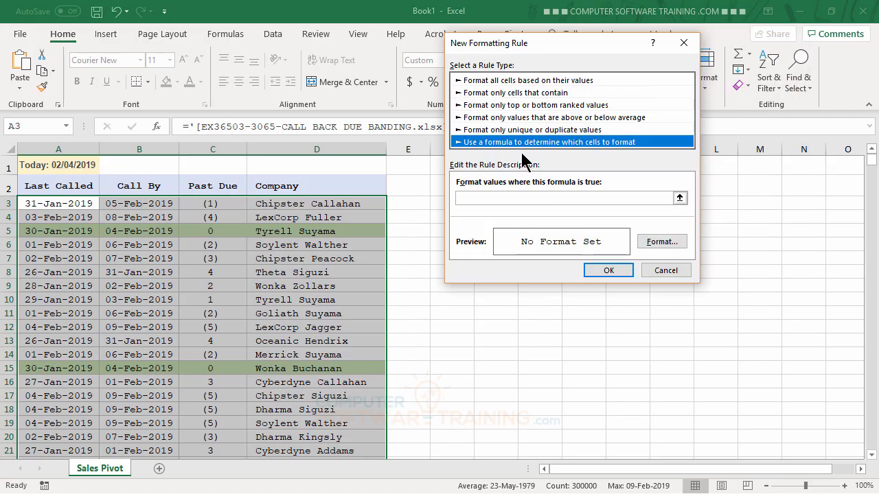
left_click(483, 198)
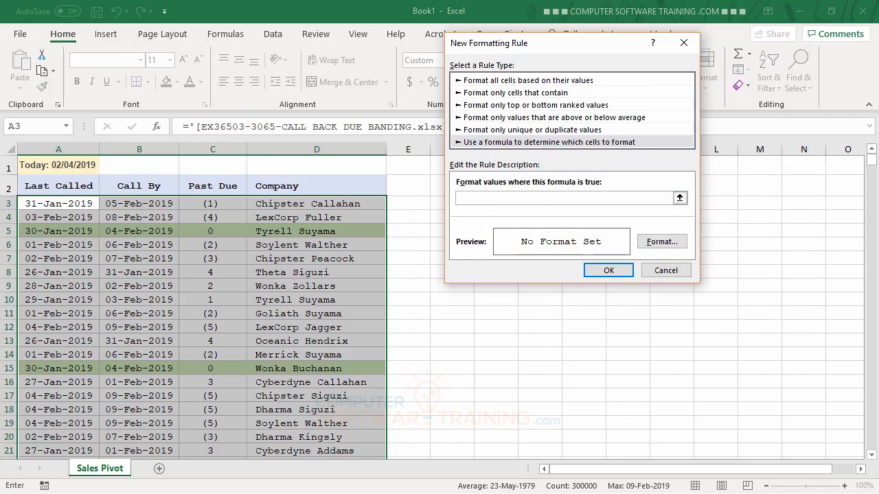
type("=AND(")
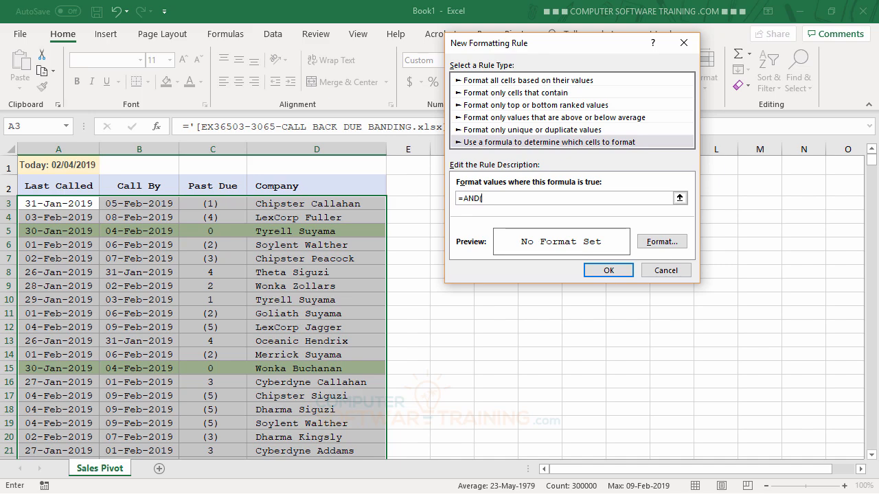
type("$C3>")
type("=-3,$C3<1")
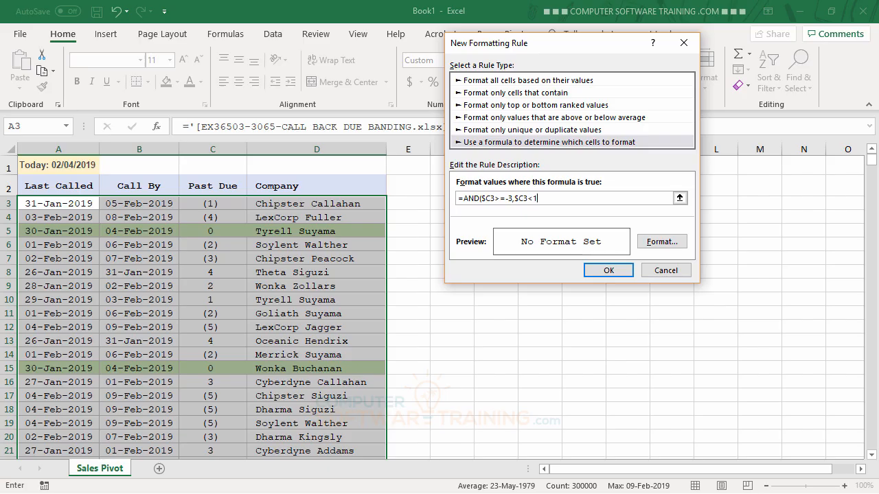
type(")")
Set the AND rule's fill to a light yellow from the extended standard colors and apply the rule.
left_click(659, 242)
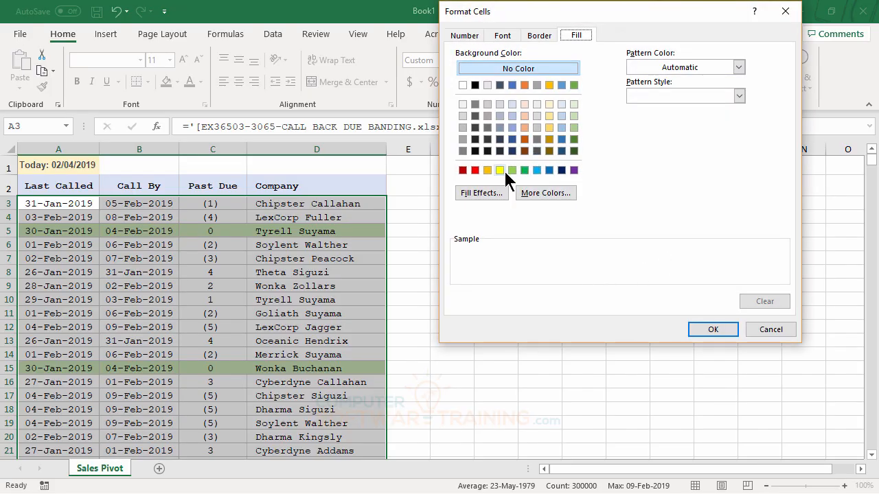
left_click(537, 194)
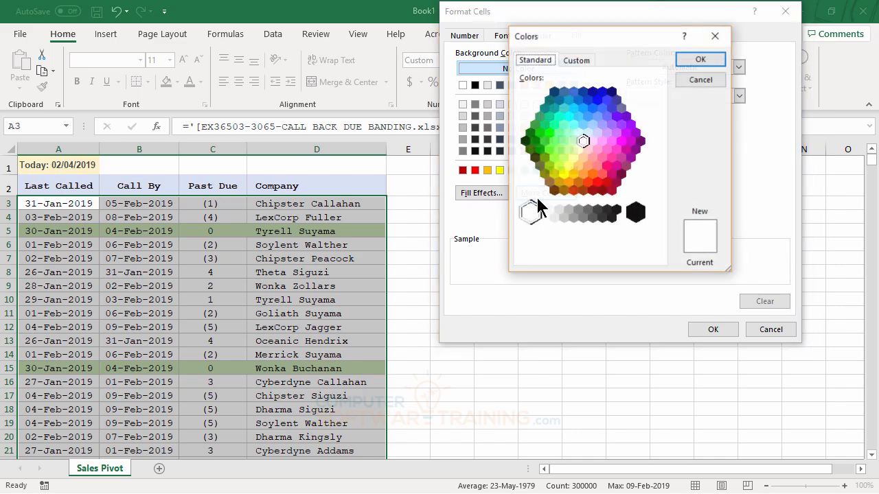
left_click(573, 156)
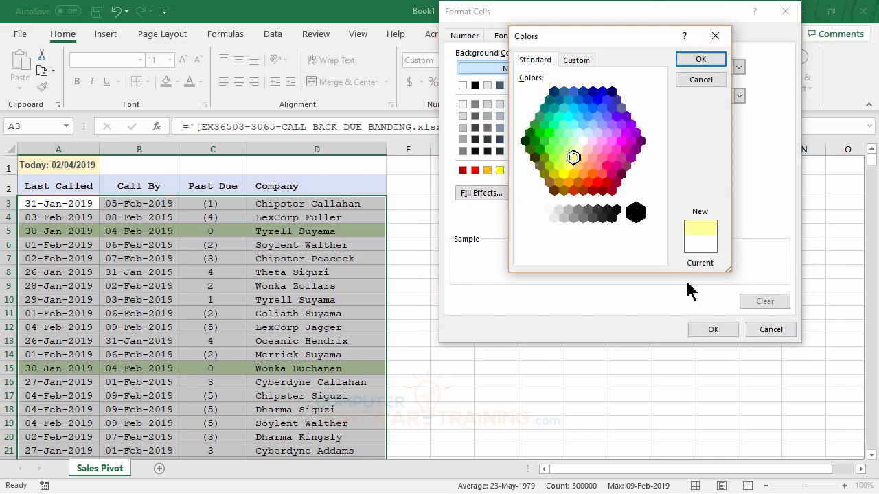
left_click(701, 59)
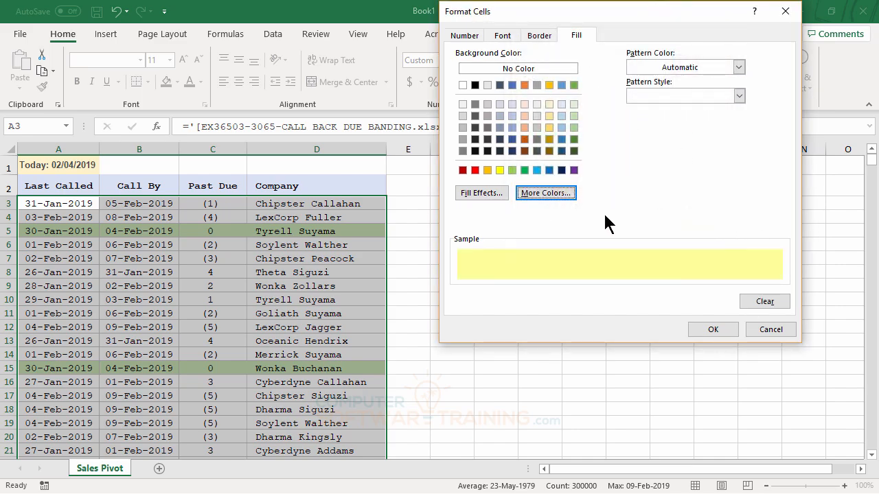
left_click(713, 330)
left_click(607, 268)
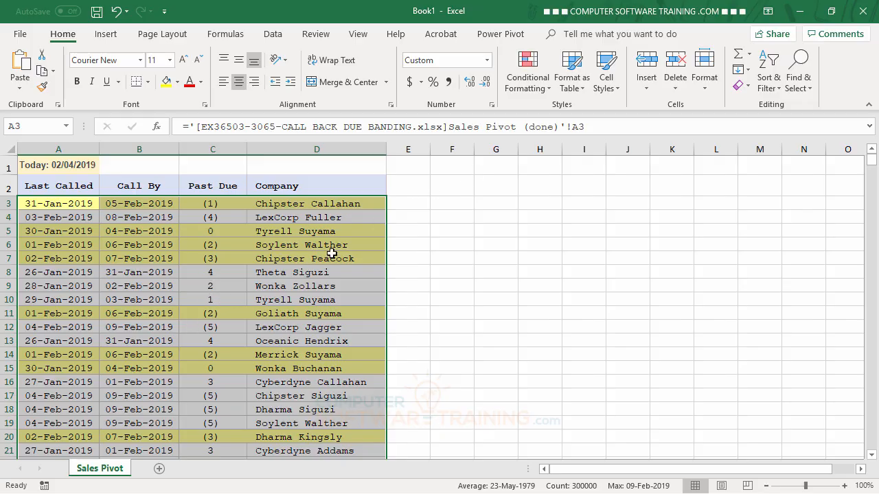
Add a third formula-based formatting rule to the selected rows with the formula =$C3>0.
left_click(528, 85)
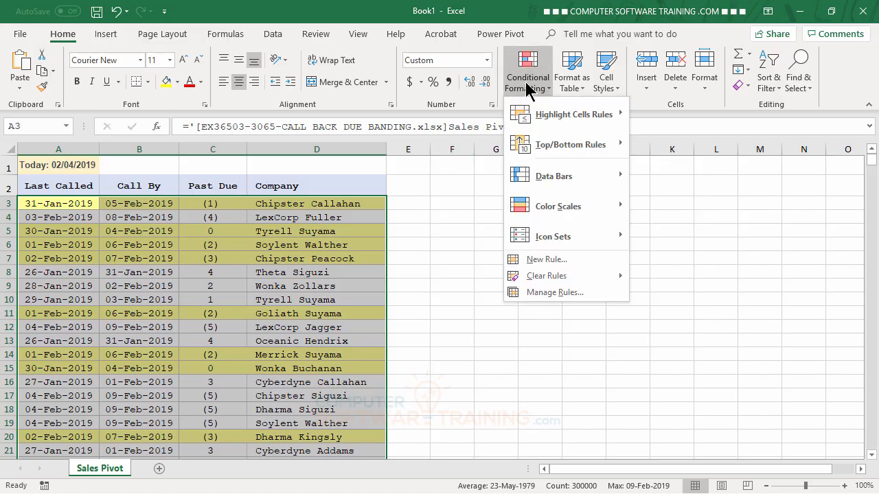
left_click(540, 257)
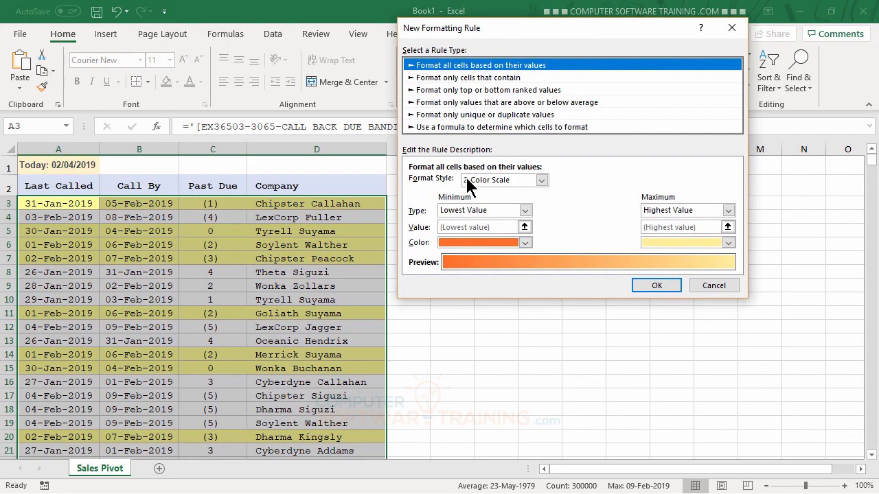
left_click(455, 128)
left_click(427, 181)
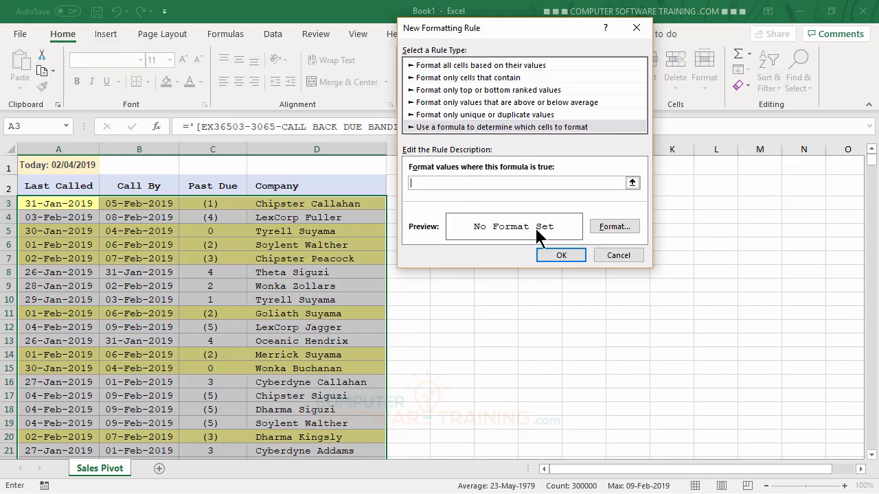
type("=$C3>0")
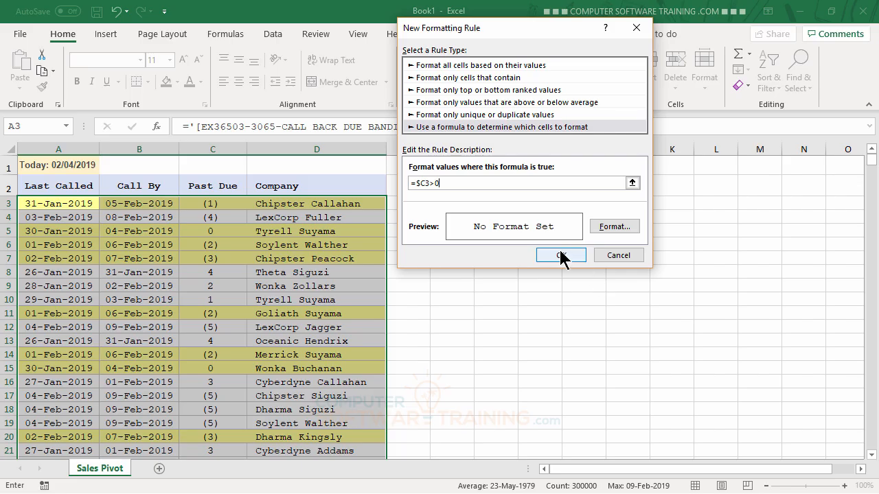
Give the =$C3>0 rule the lightest orange fill and apply it to the selection.
left_click(618, 230)
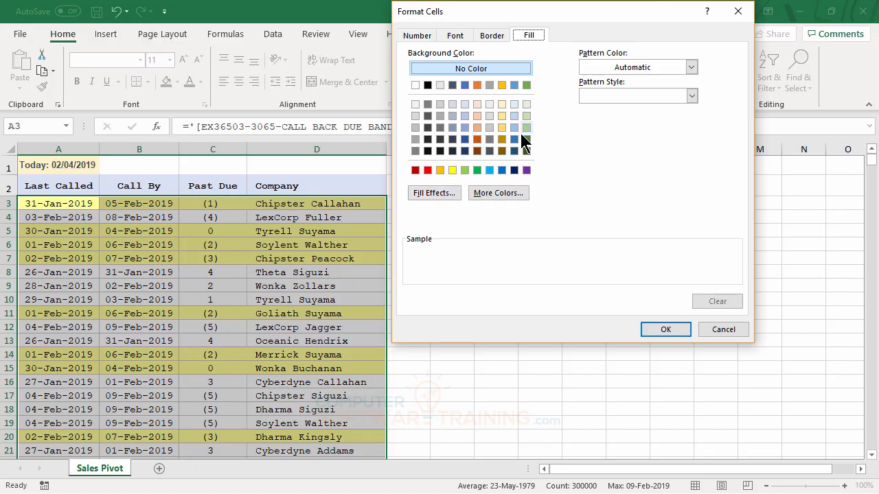
left_click(477, 104)
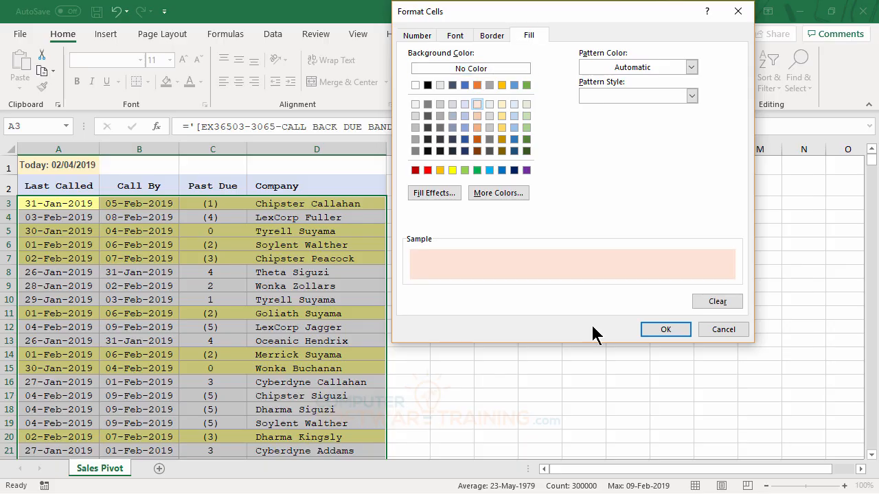
left_click(664, 330)
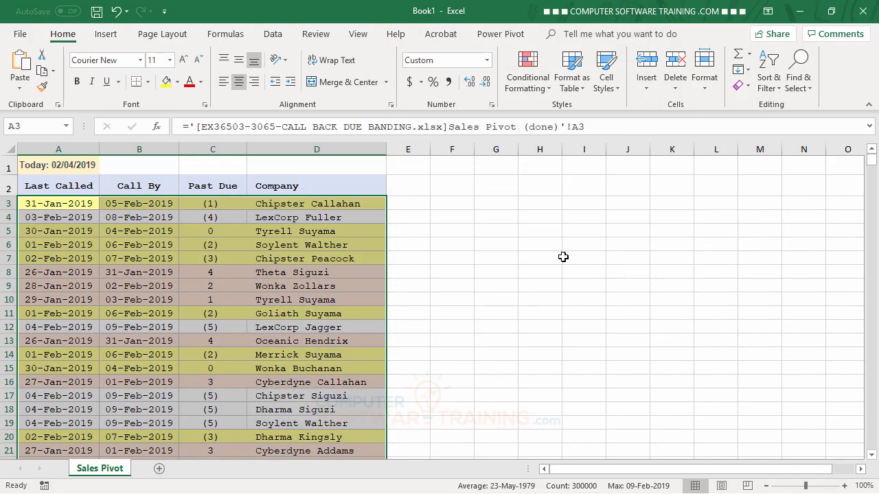
left_click(561, 255)
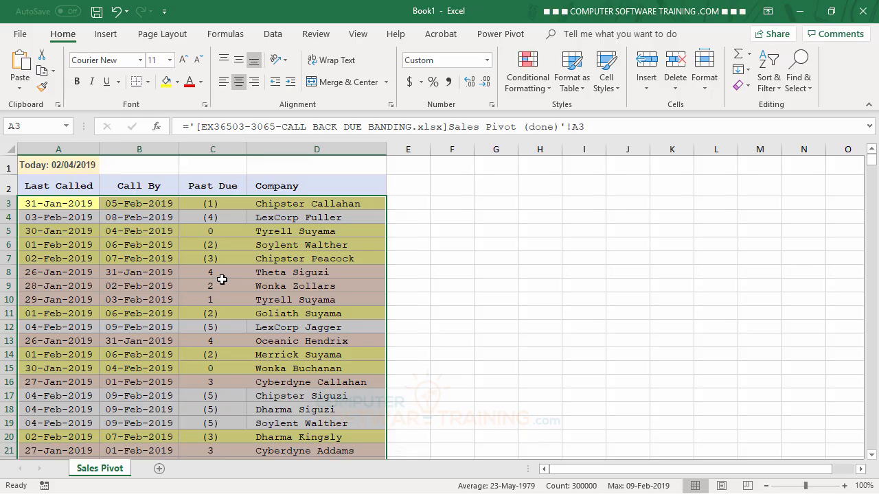
Reorder the conditional formatting rules to =$B3=TODAY() first, the AND rule second and =$C3>0 last, apply the order and deselect the rows.
left_click(530, 86)
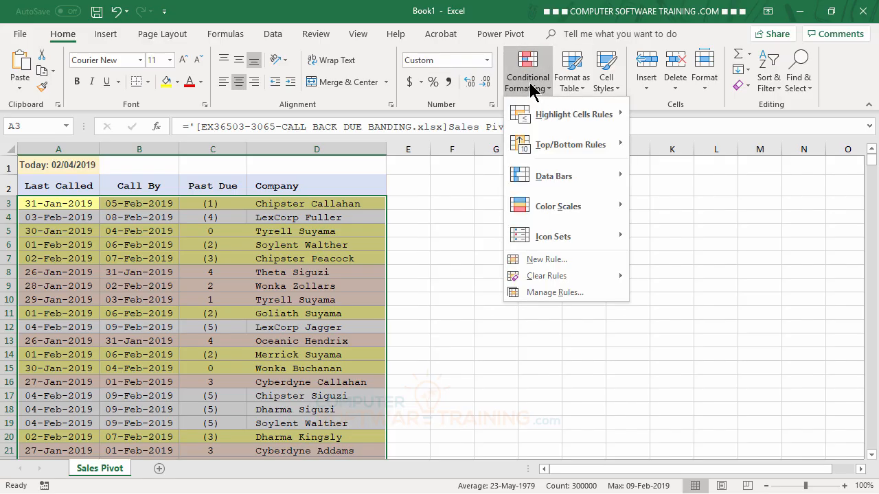
left_click(555, 293)
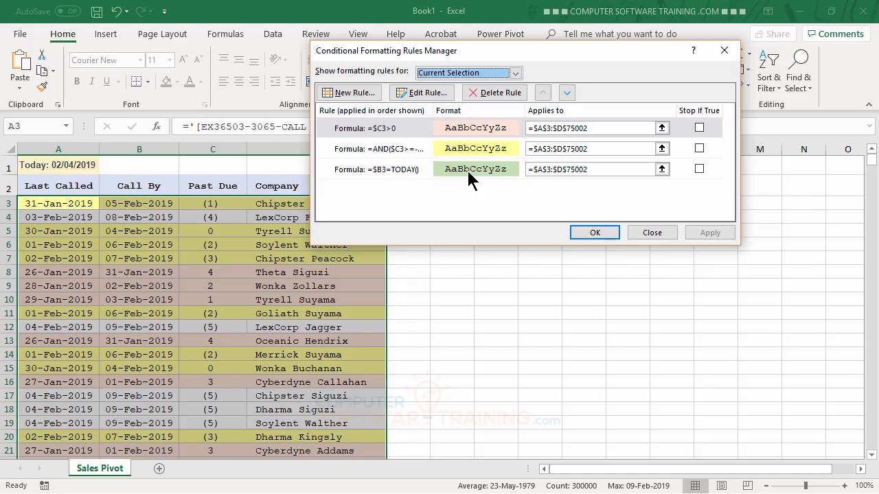
left_click(403, 174)
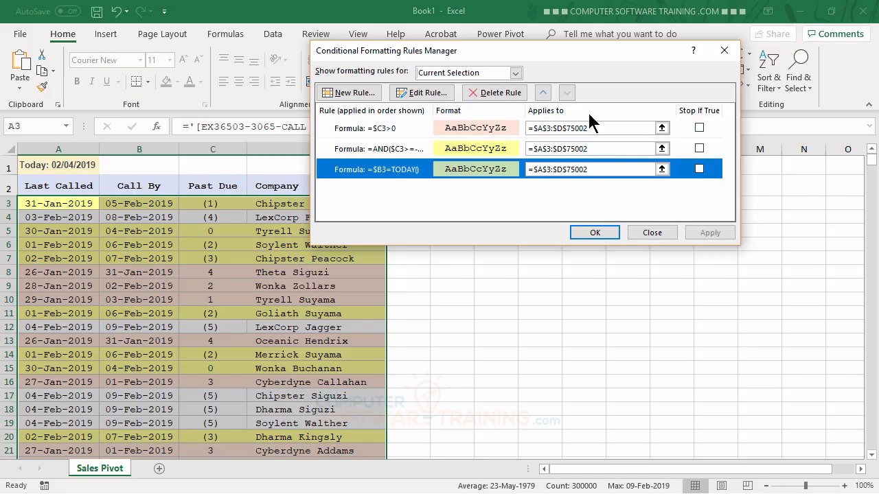
left_click(543, 93)
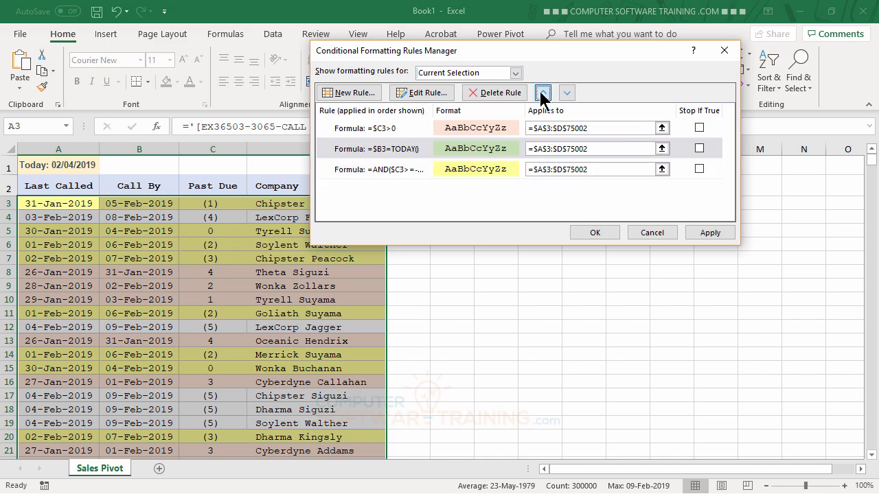
left_click(542, 93)
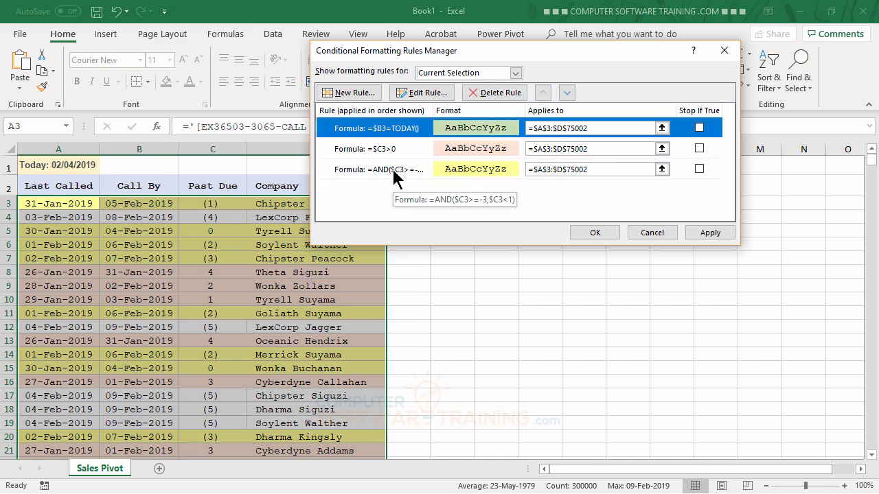
left_click(396, 173)
left_click(542, 93)
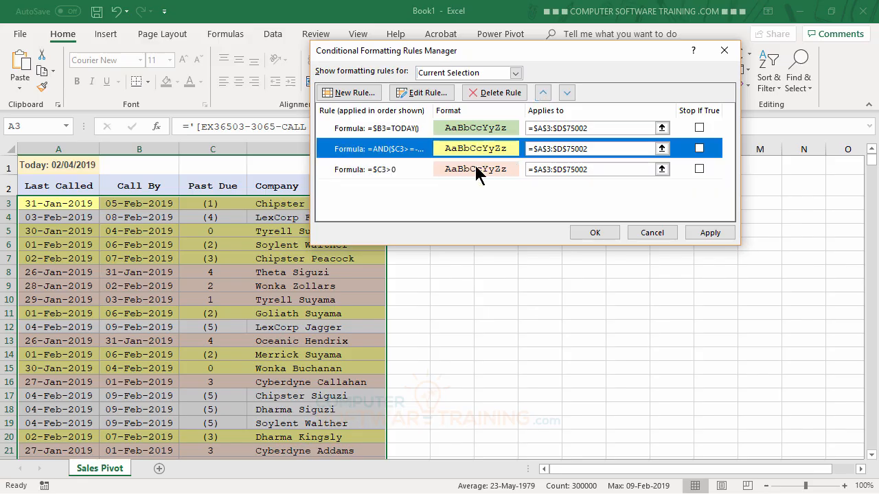
left_click(595, 234)
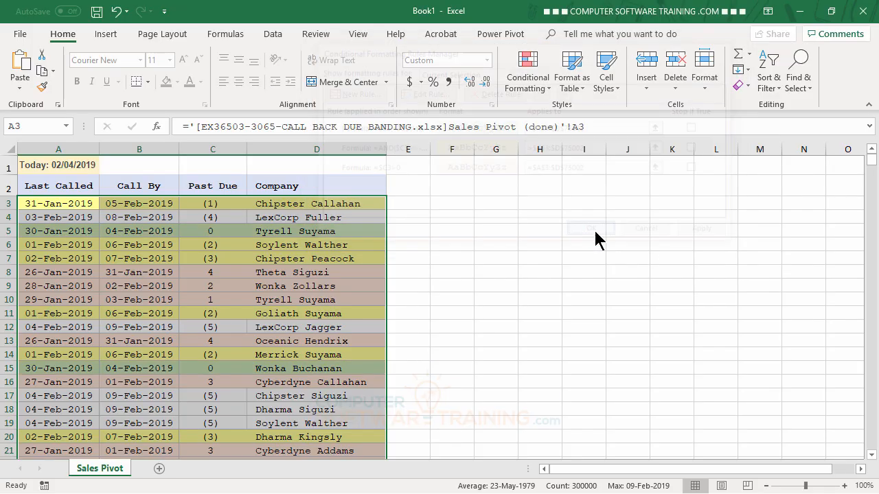
left_click(511, 271)
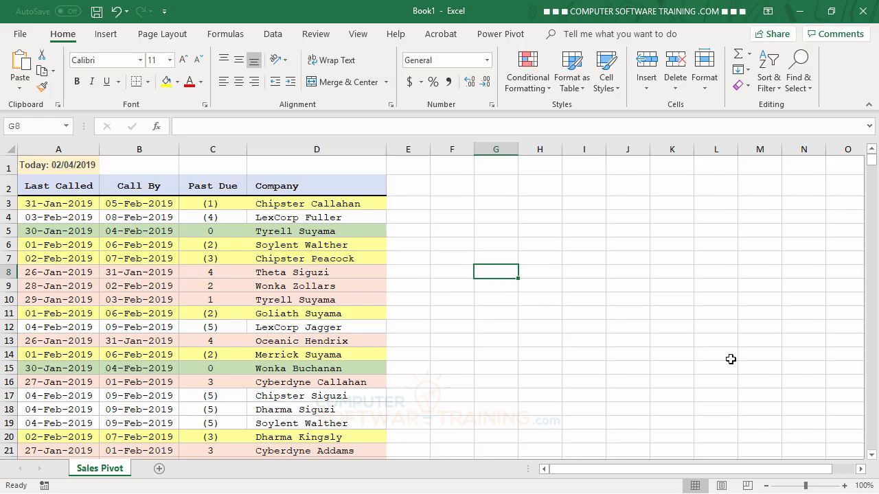
scroll(525, 362, "down", 3)
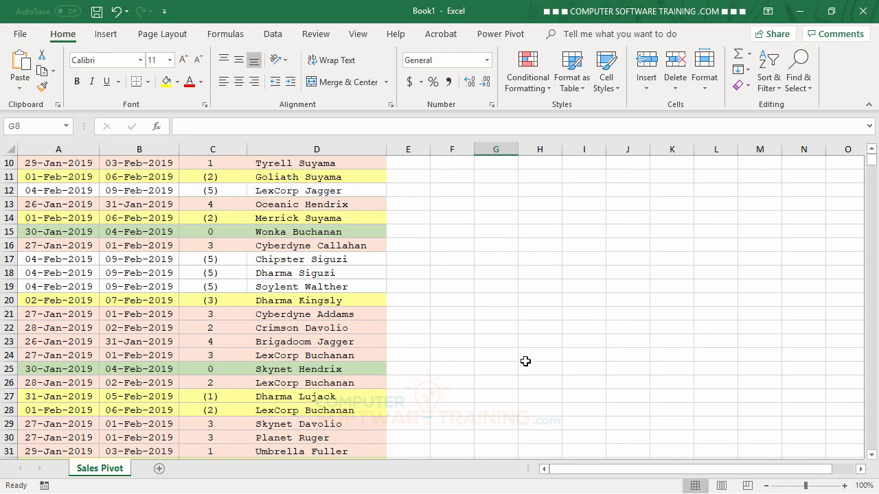
scroll(525, 361, "up", 3)
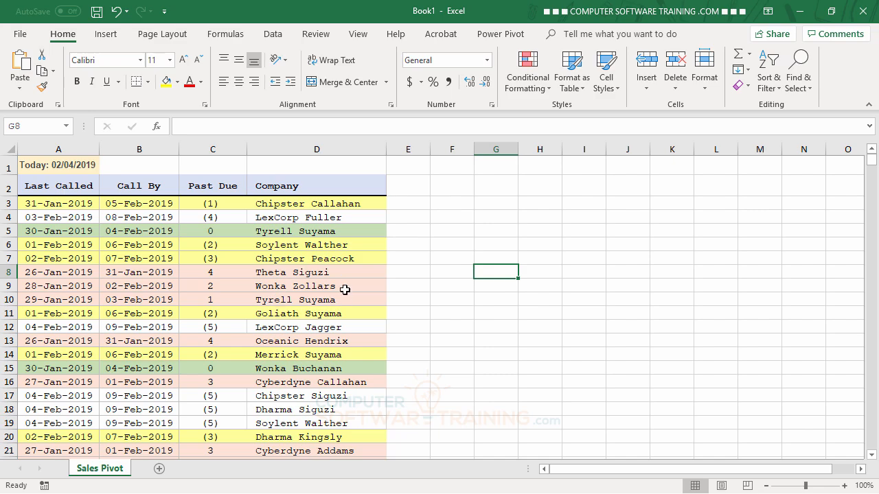
left_click(334, 207)
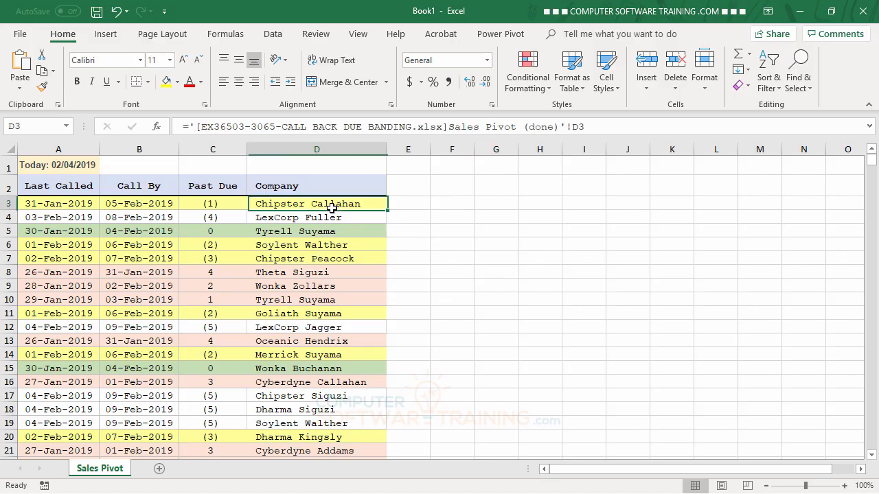
left_click(459, 220)
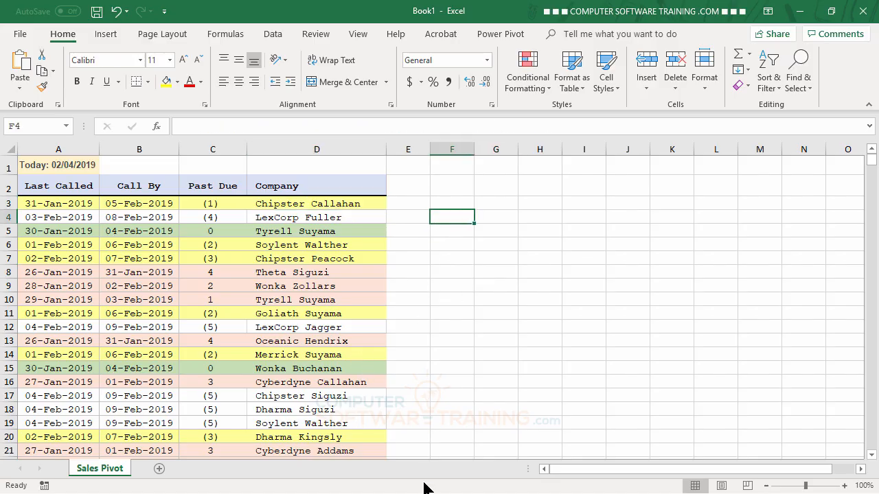